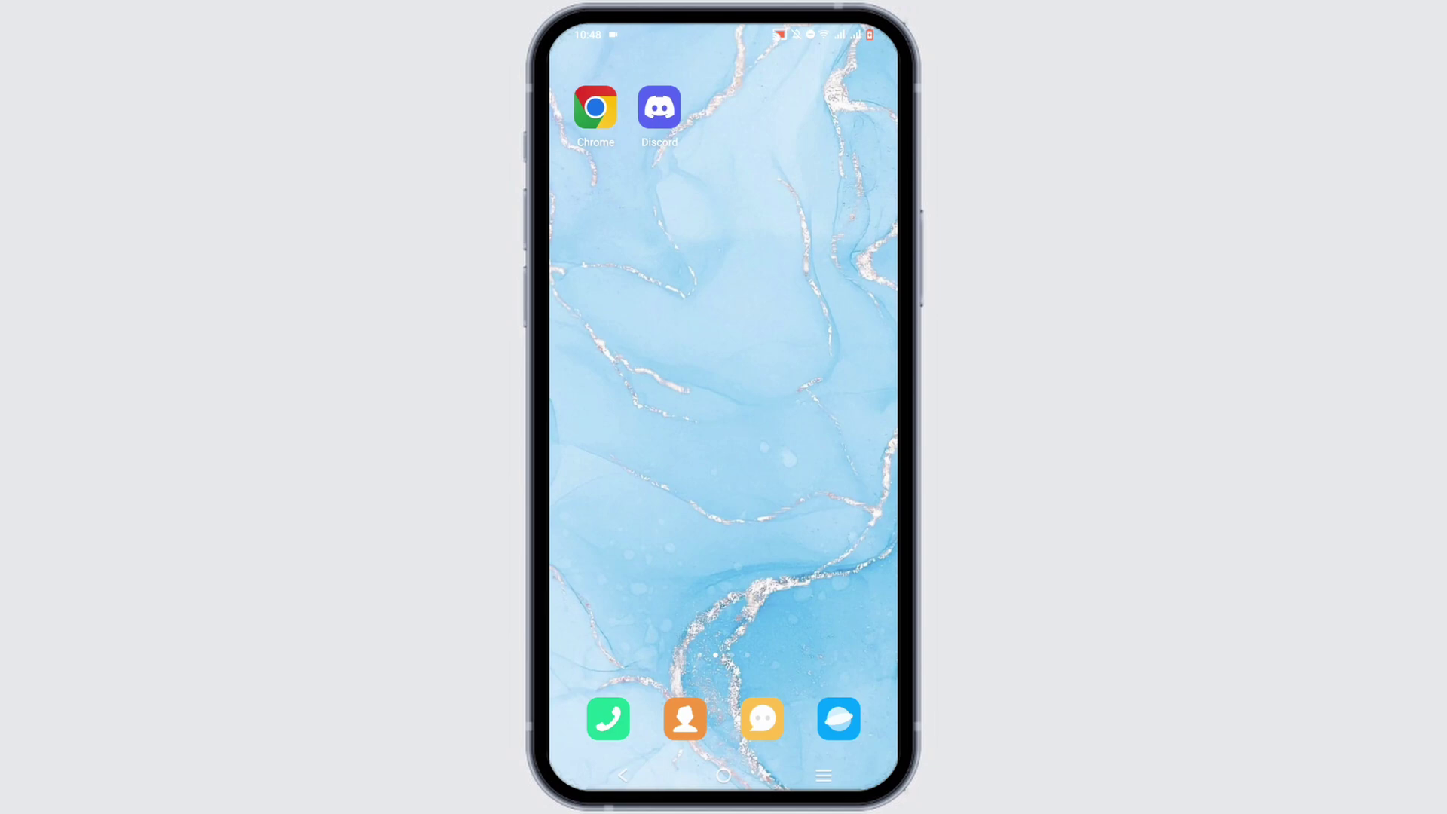
Step: Launch Chrome from the home screen and bring up its overflow menu
click(595, 108)
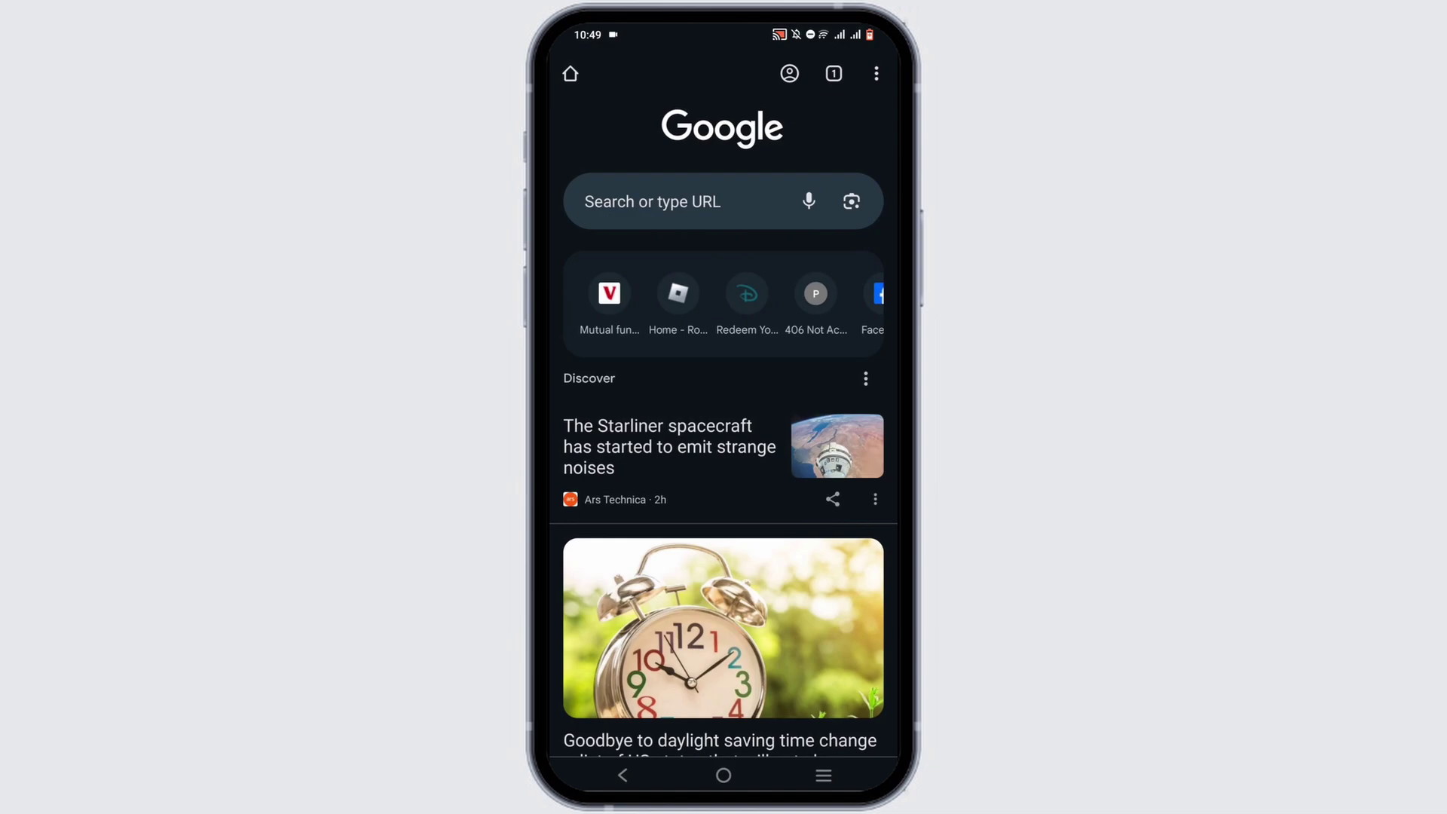
click(876, 73)
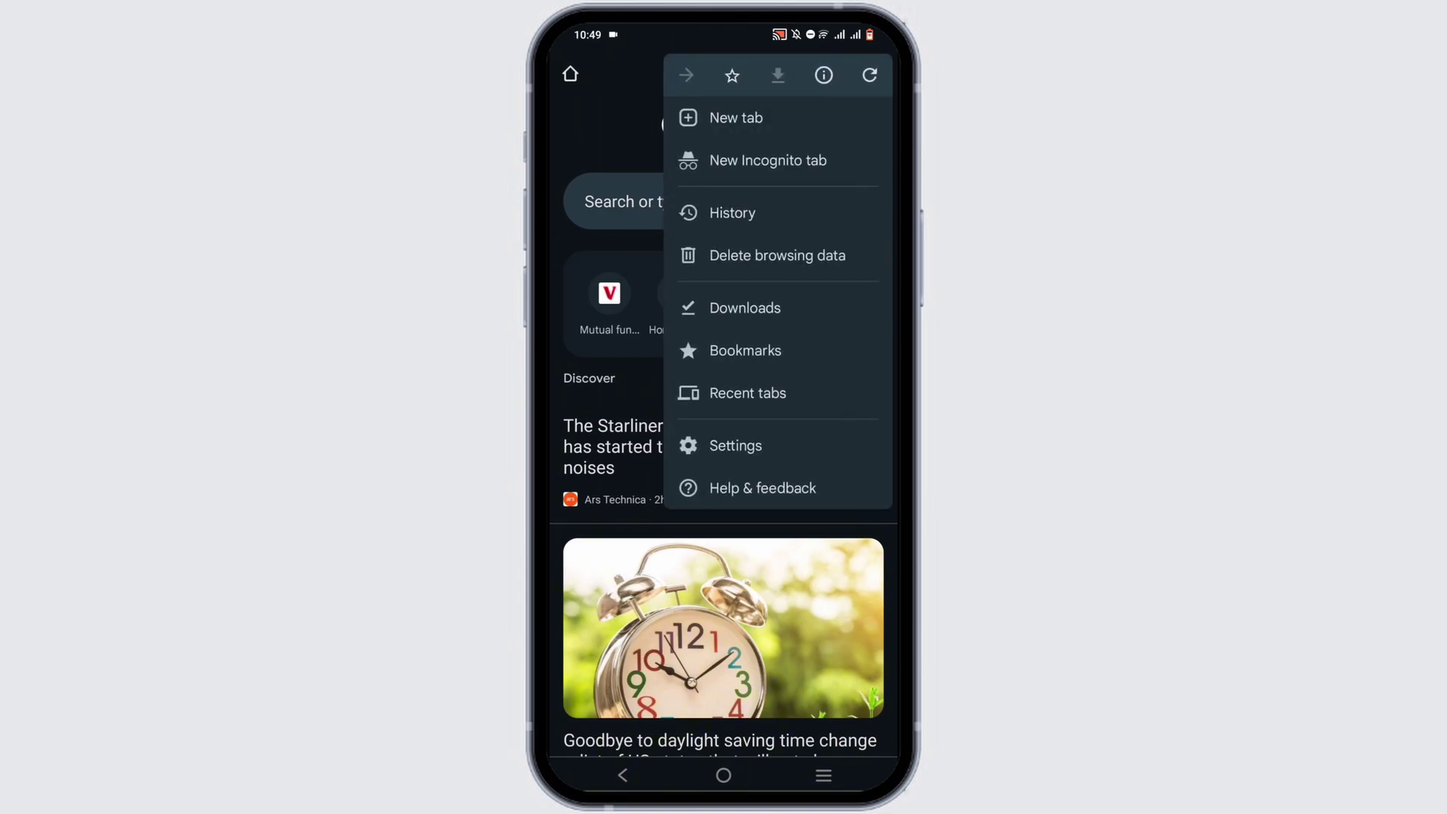
Step: Go to Chrome Settings and reach the Advanced section listing Downloads
click(735, 446)
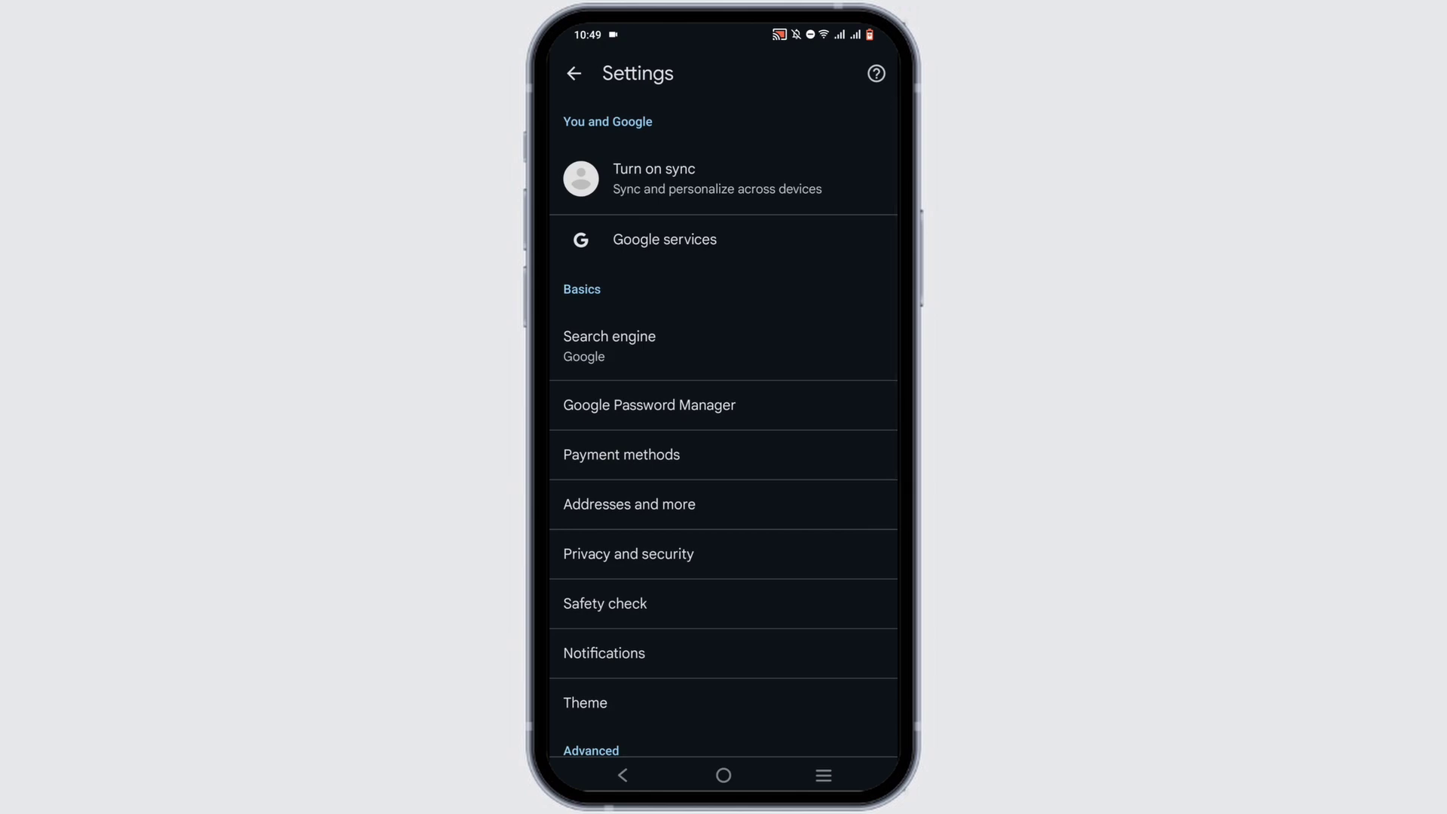
drag(810, 607, 849, 381)
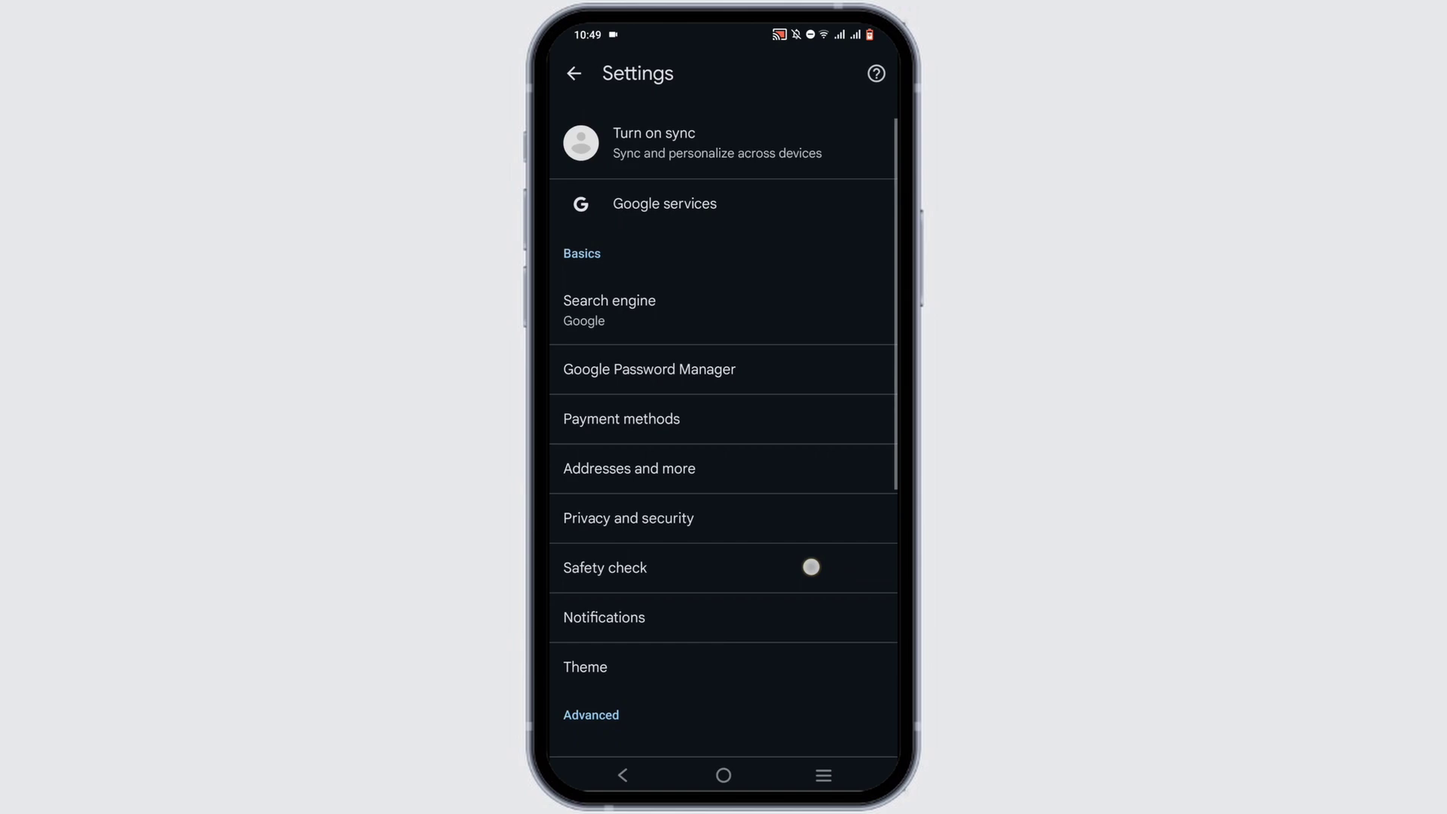
mouse_move(820, 554)
mouse_down()
mouse_move(818, 411)
mouse_move(799, 419)
mouse_up()
click(781, 627)
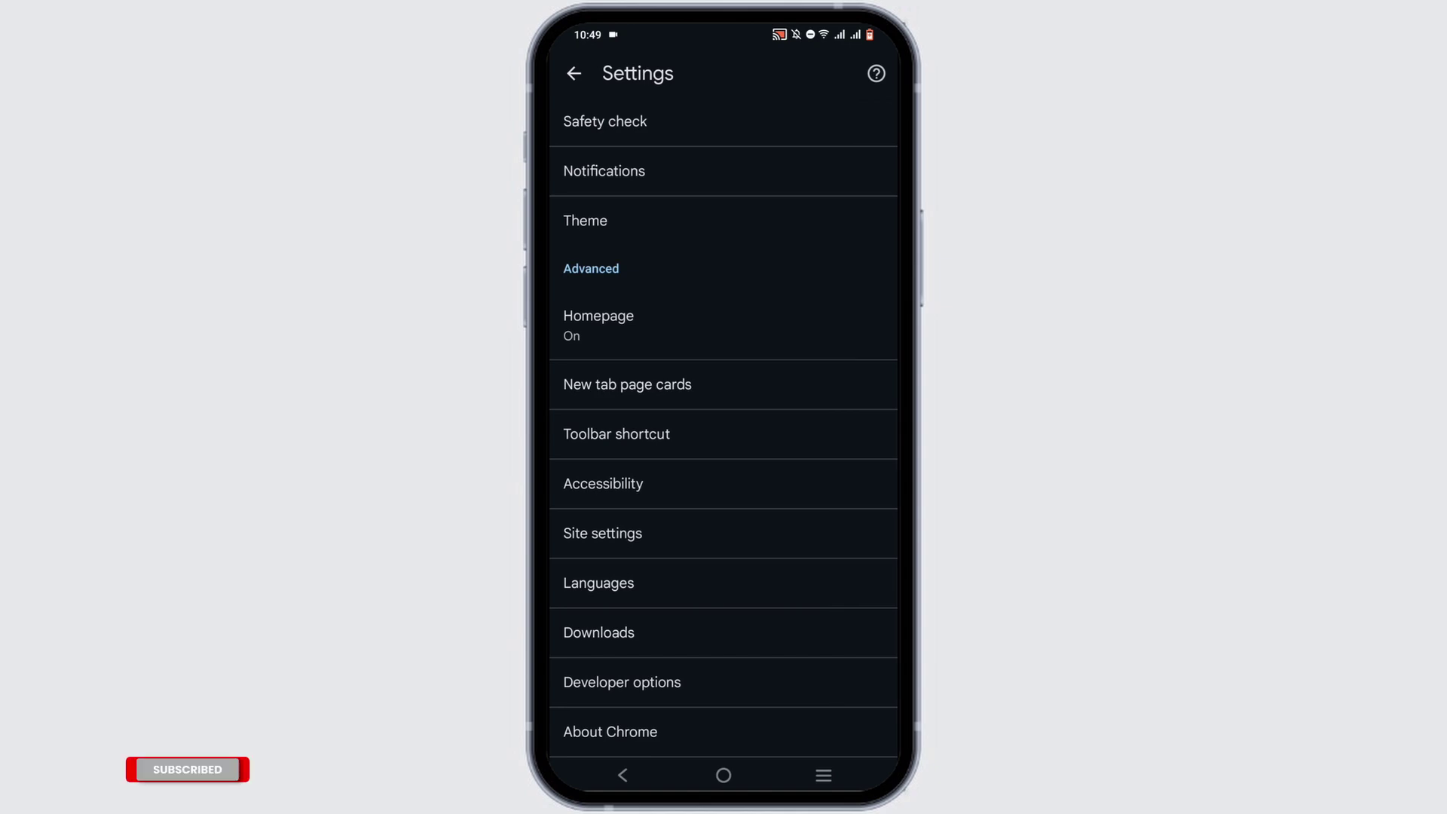
Step: Show the Downloads settings page with download location and PDF options
click(732, 634)
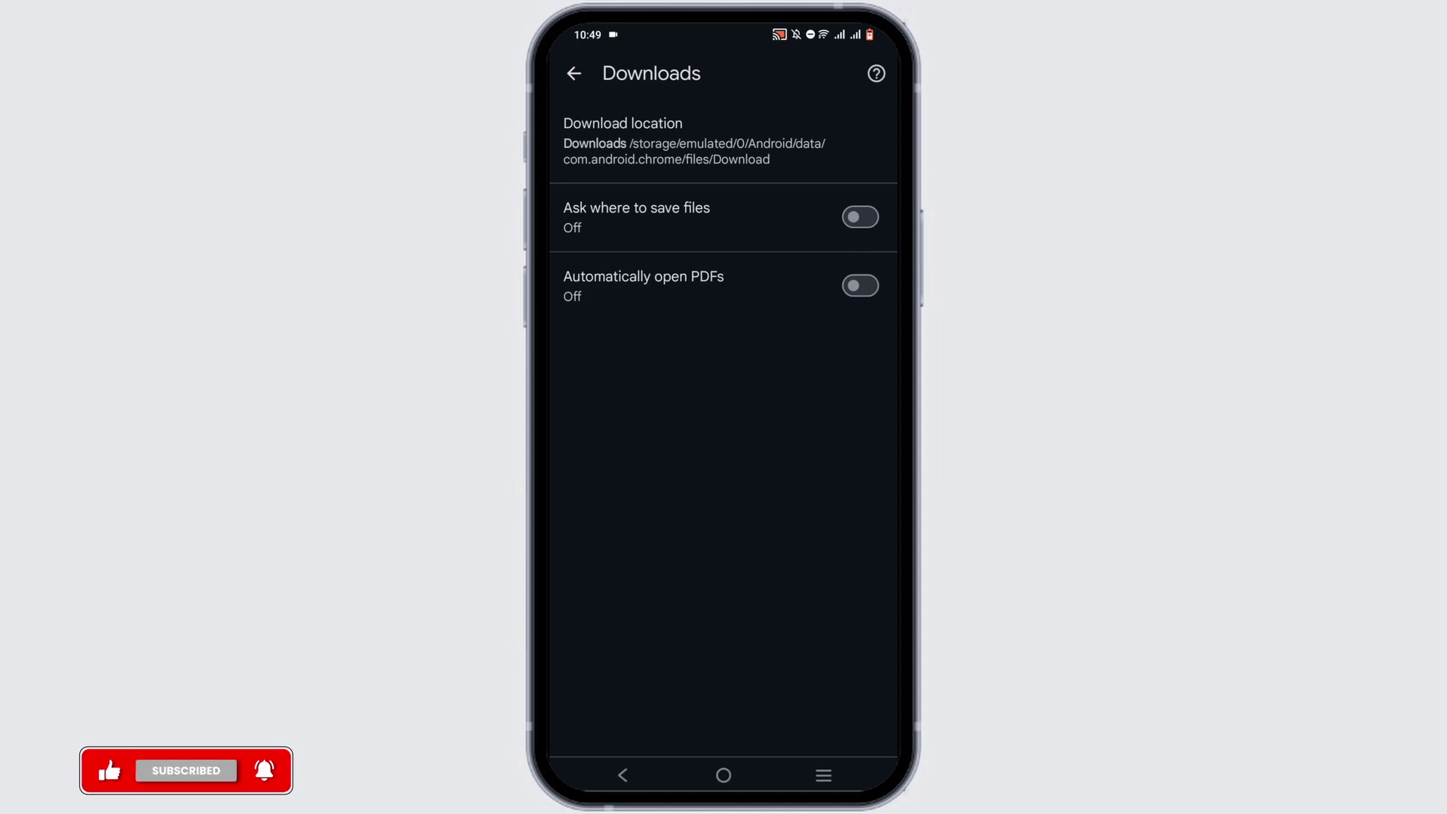
click(857, 224)
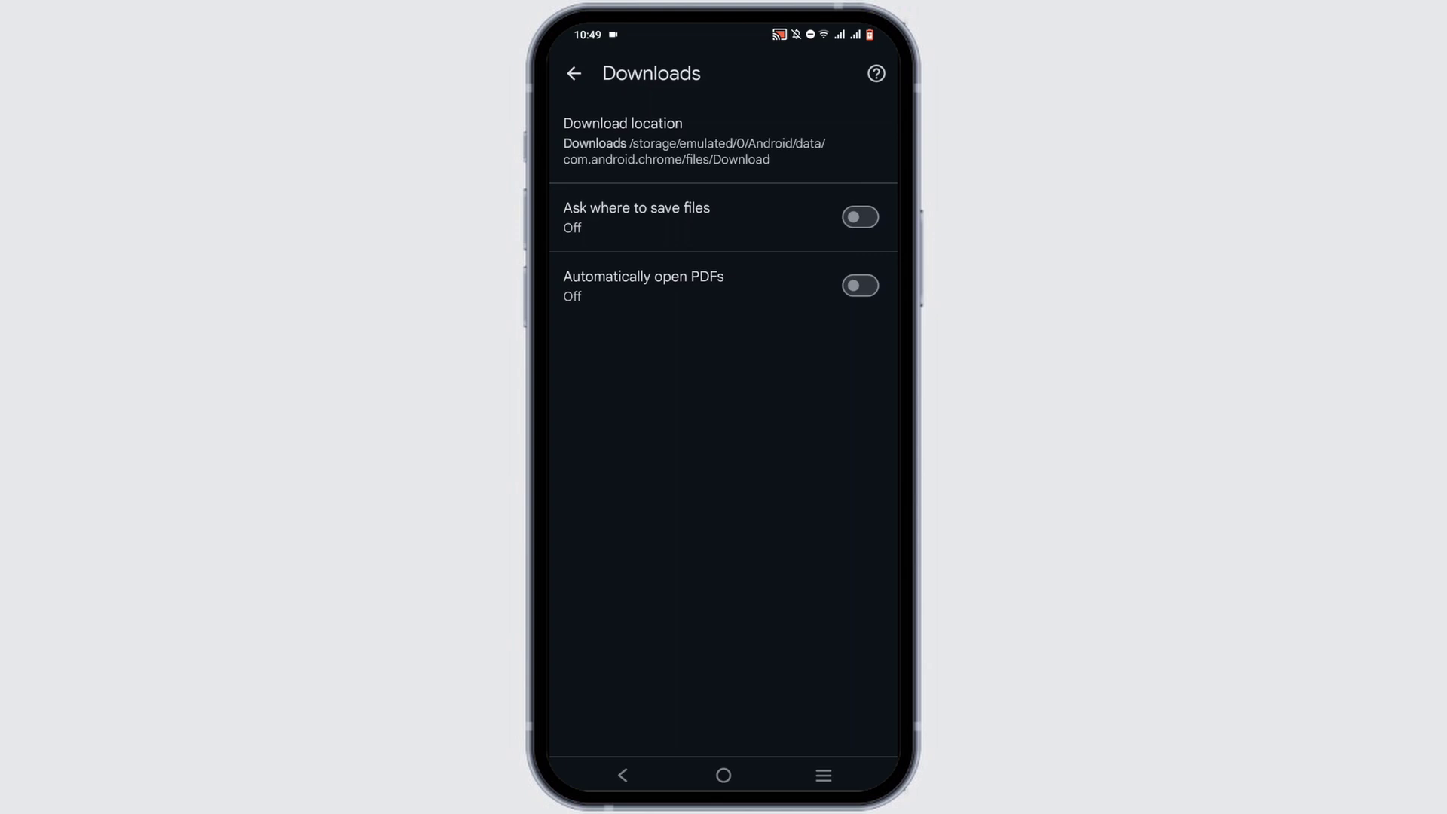
Step: Switch 'Ask where to save files' On, leaving PDF opening off
click(859, 218)
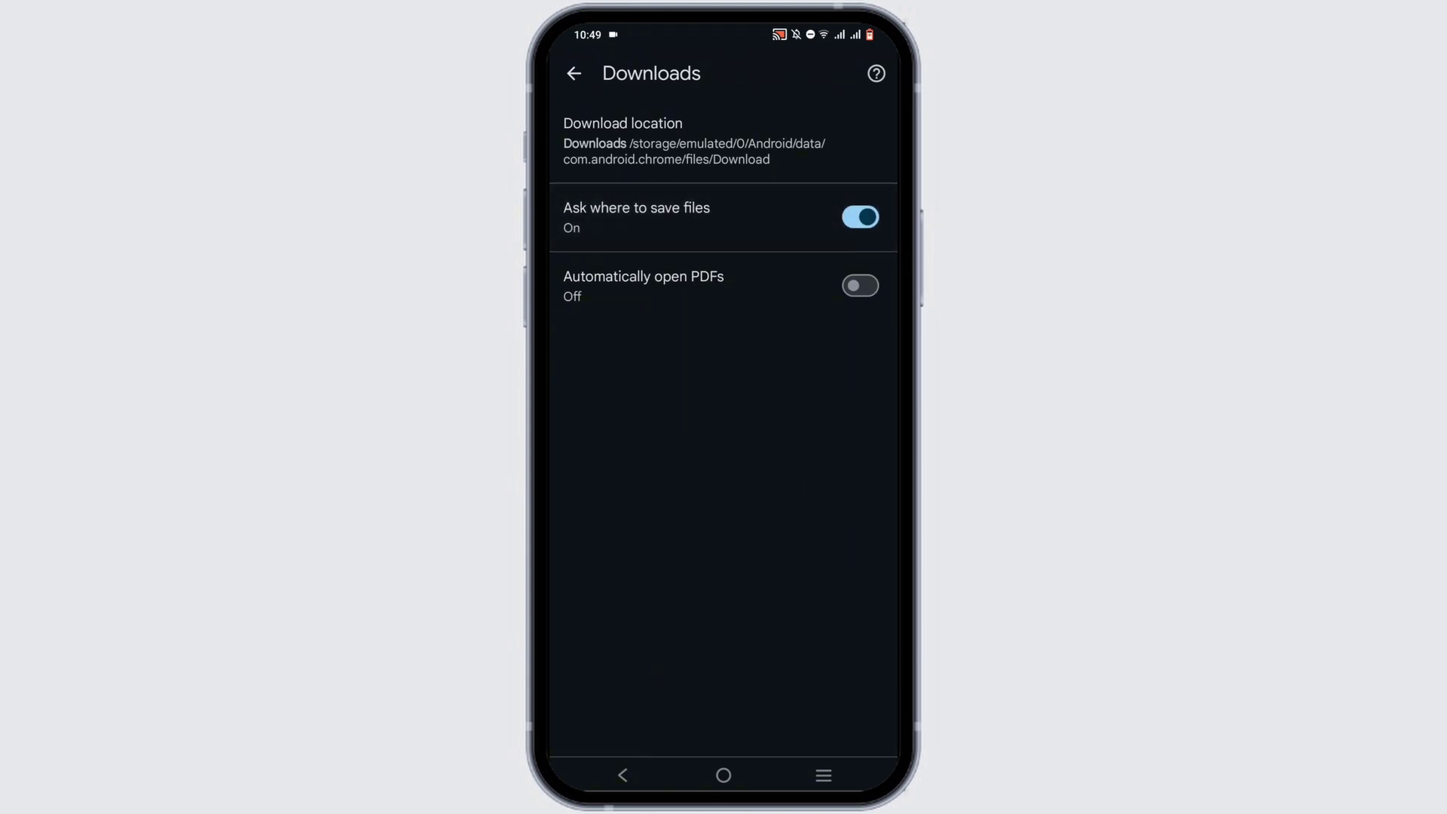